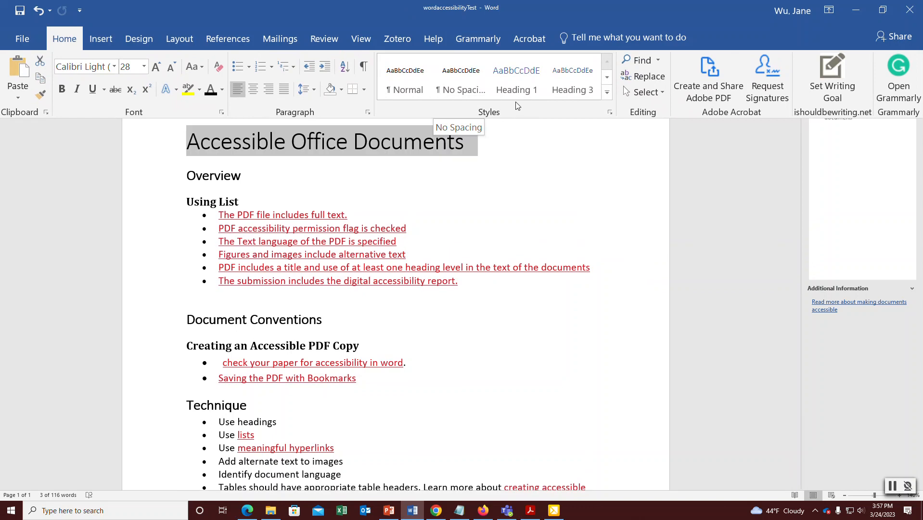
Step: Apply the Heading 1 style to the Overview line below the document title
left_click(608, 77)
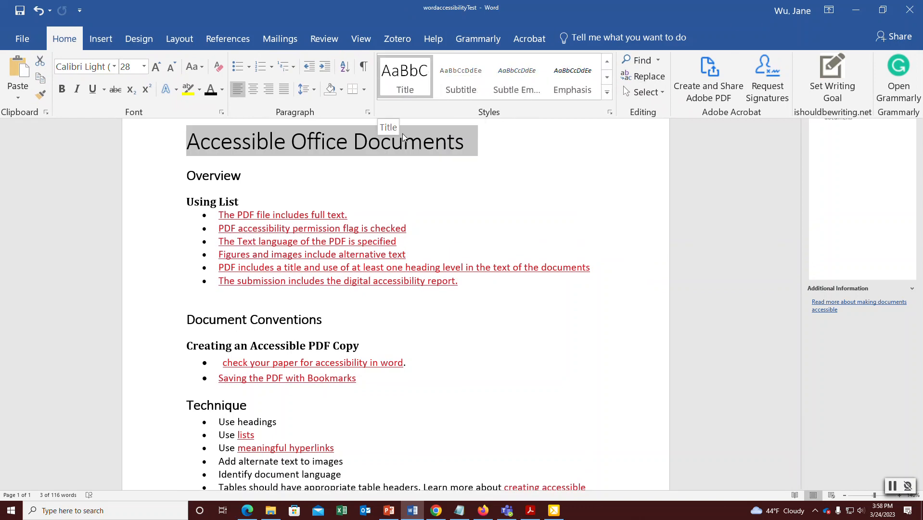
left_click(196, 178)
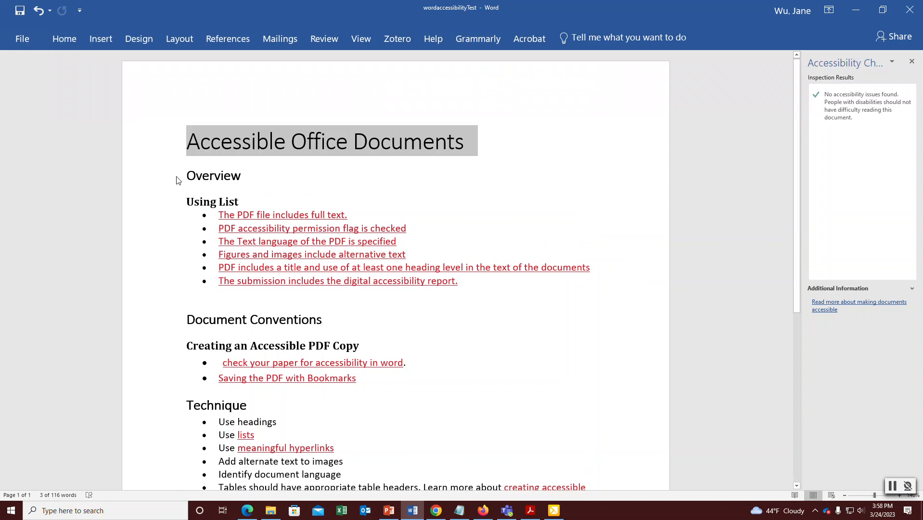
left_click_drag(187, 174, 249, 175)
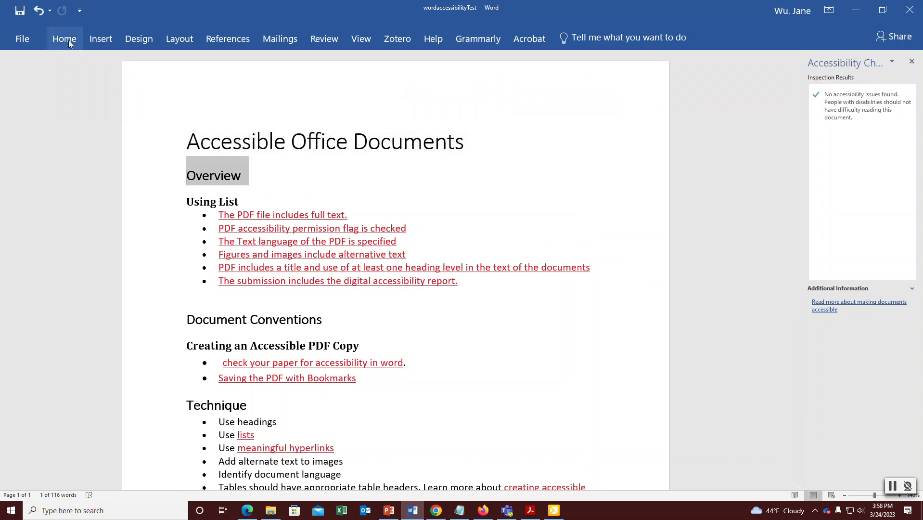
left_click(69, 43)
left_click(508, 93)
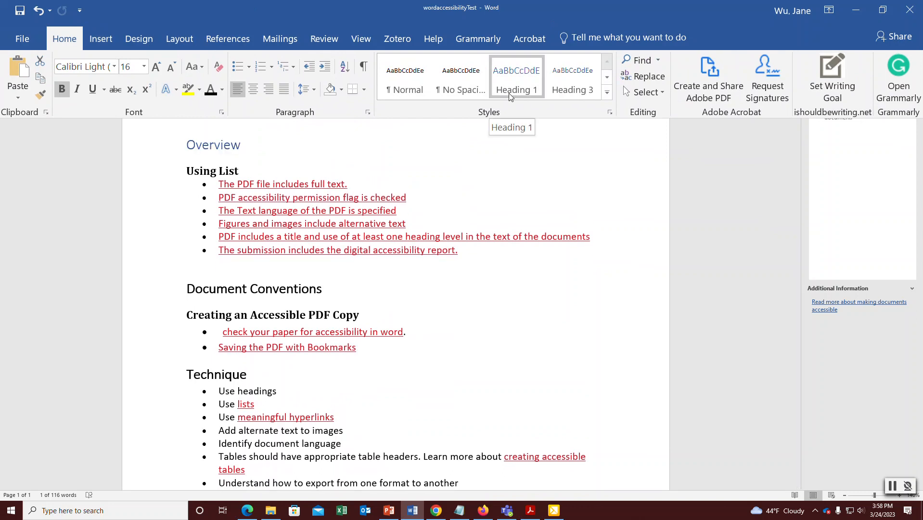
left_click(508, 93)
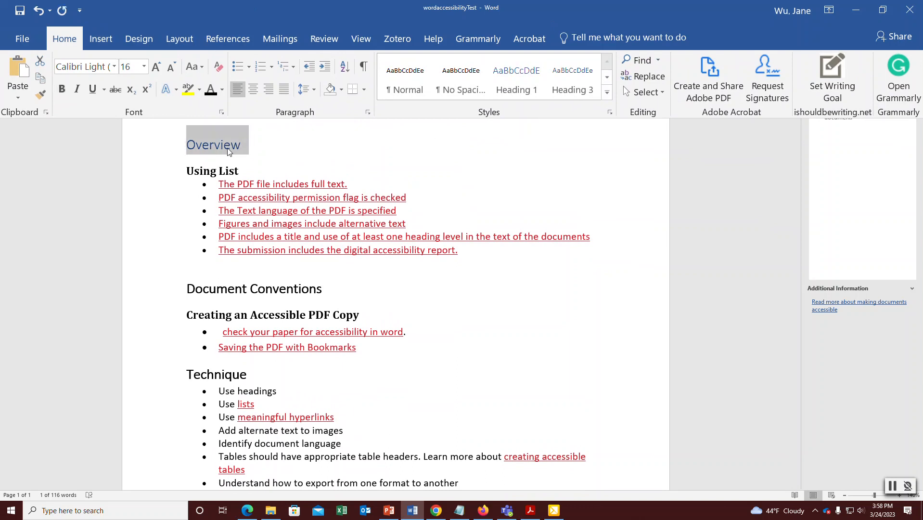
Step: Set the Overview heading's font color to black and make it bold
left_click(222, 89)
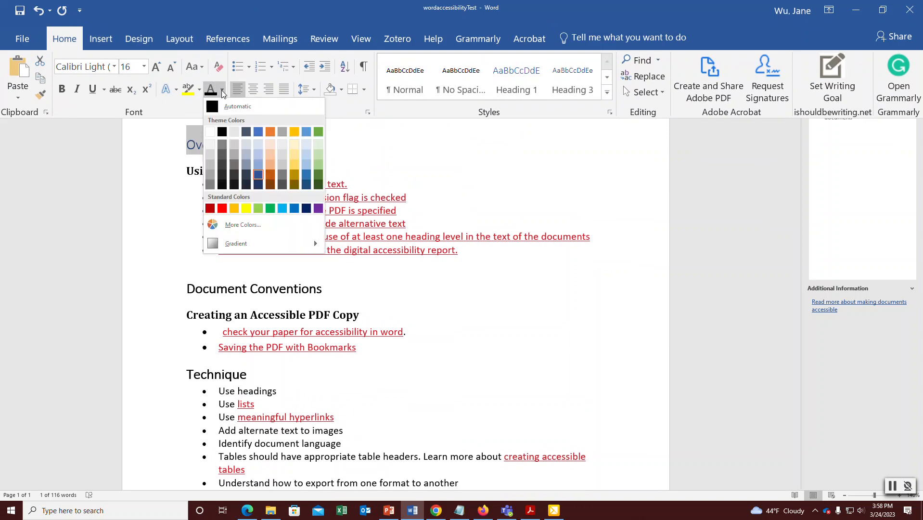
left_click(222, 131)
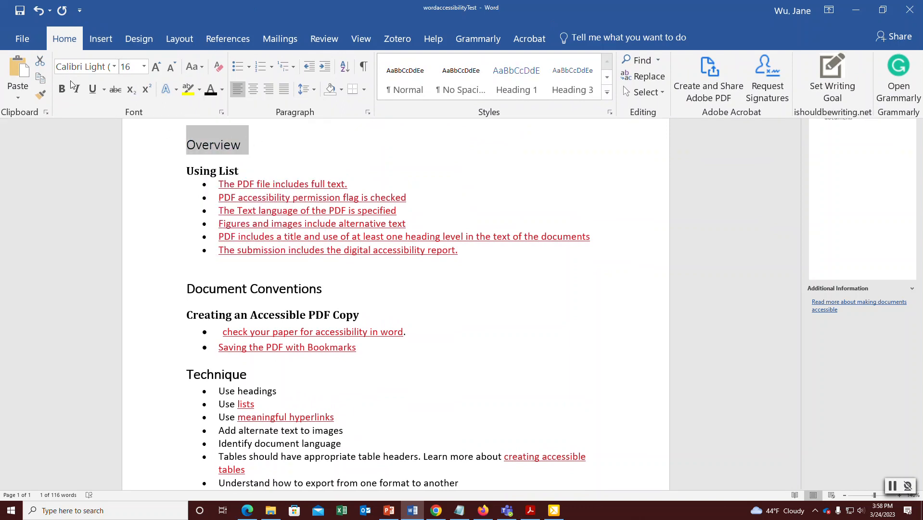
left_click(61, 90)
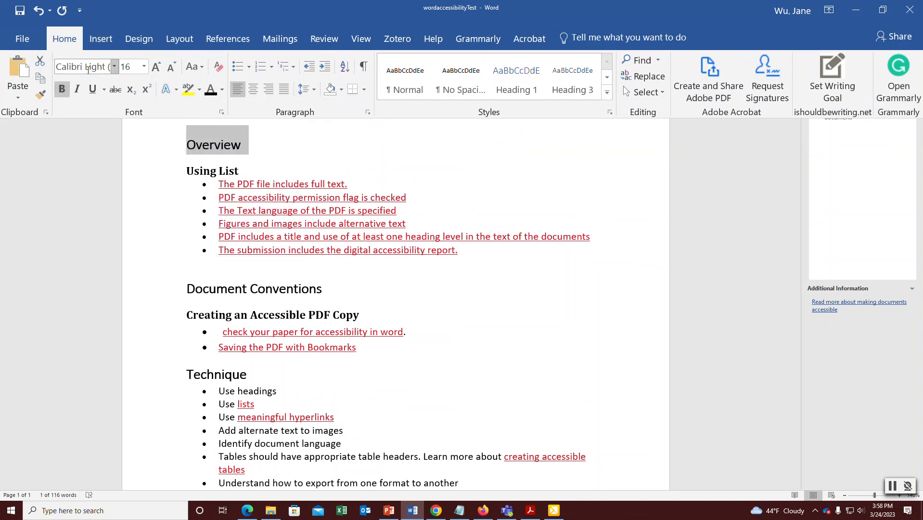
key("ctrl+F1")
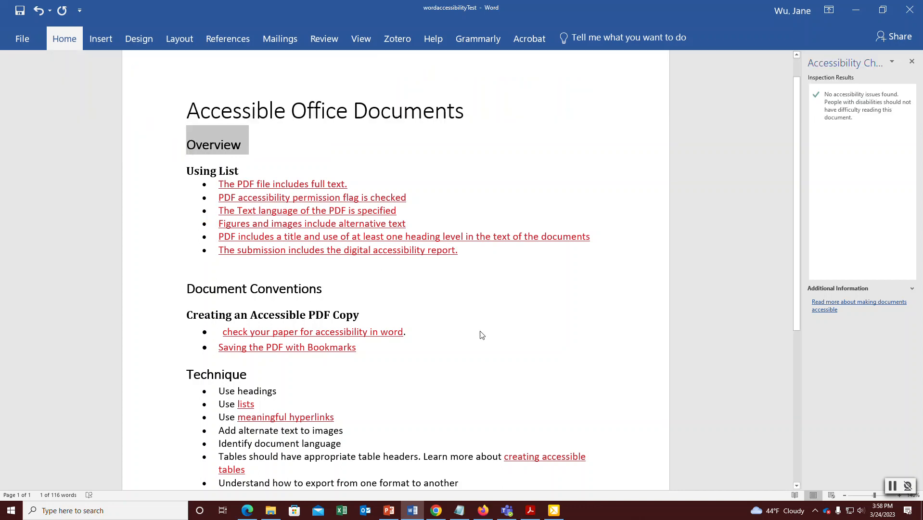
left_click(292, 143)
Step: Add a blank line above the Overview heading and insert the Automatic Table 1 table of contents there
left_click(209, 145)
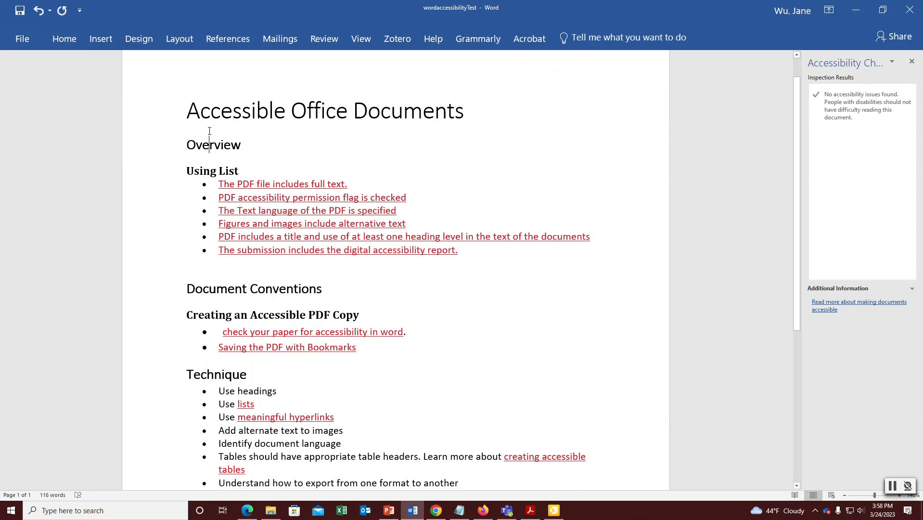
left_click(186, 143)
key("Return")
key("Up")
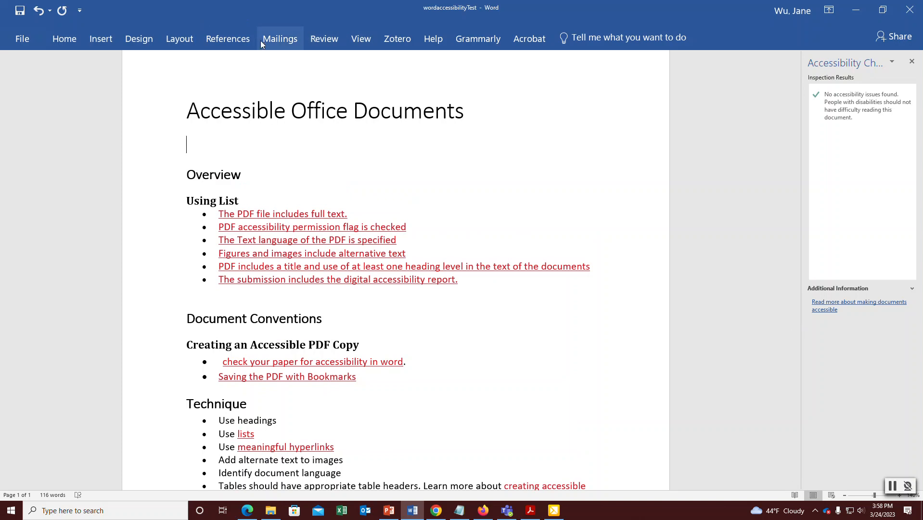
left_click(226, 38)
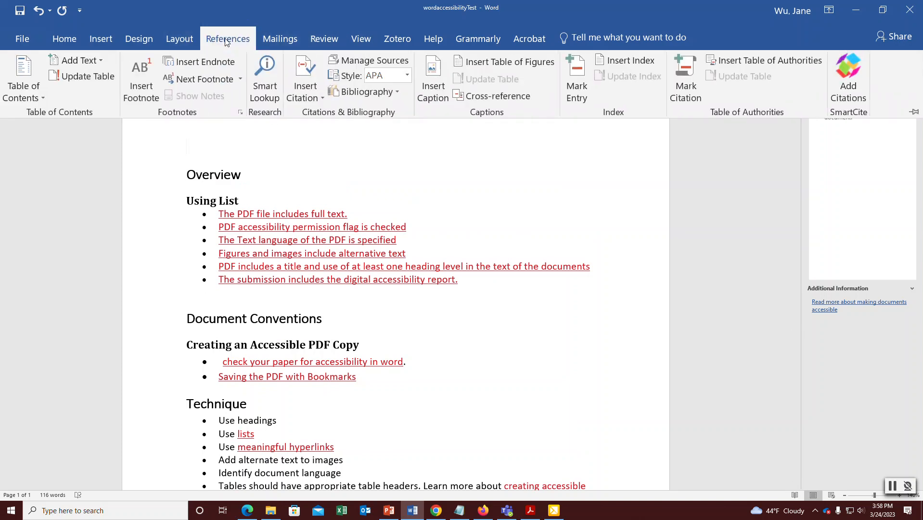
left_click(6, 84)
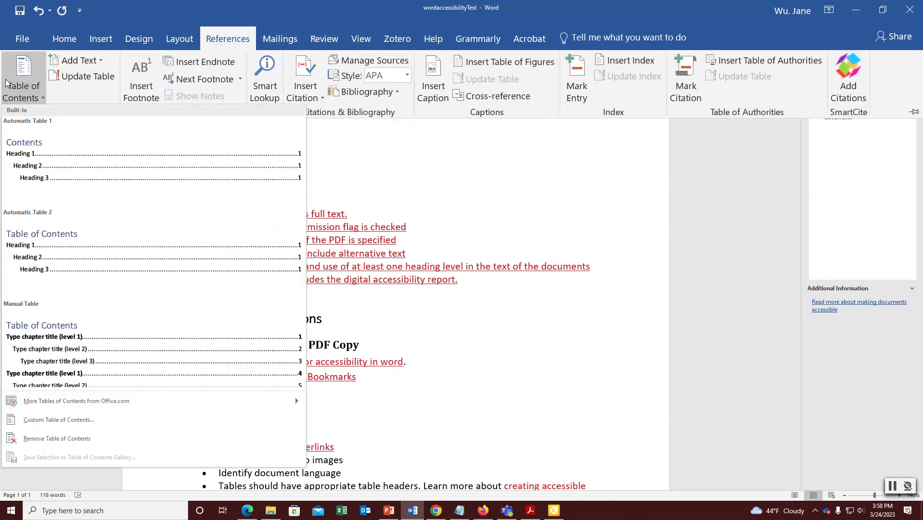
left_click(75, 166)
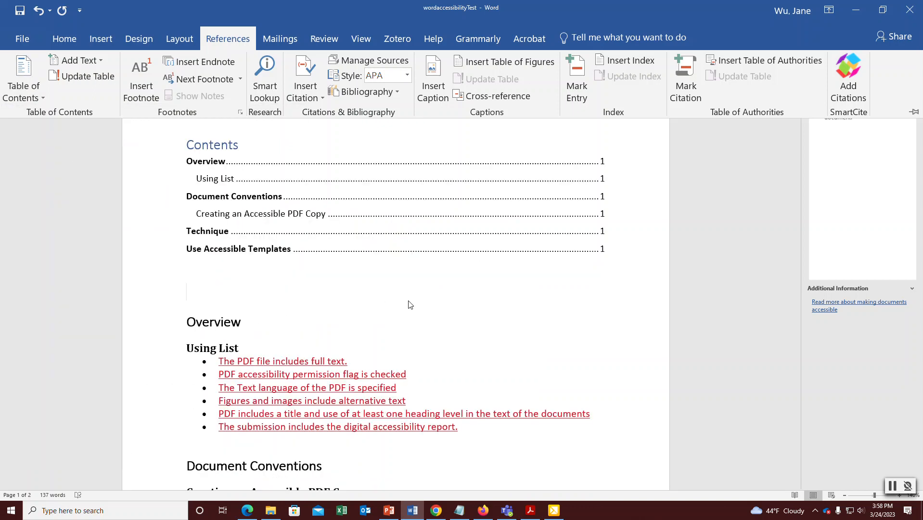
Step: Remove the empty line above the Overview heading and delete the table of contents below the title
scroll(409, 302, "up", 1)
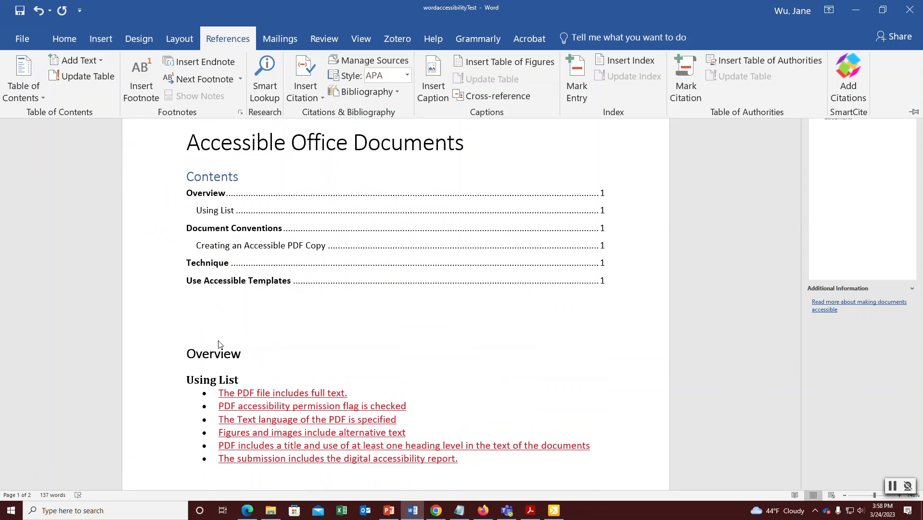
key("ctrl+F1")
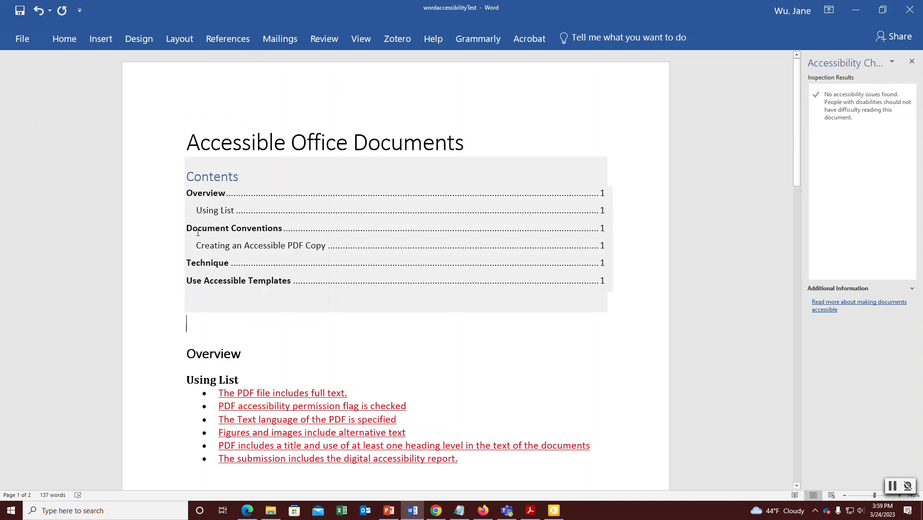
key("Delete")
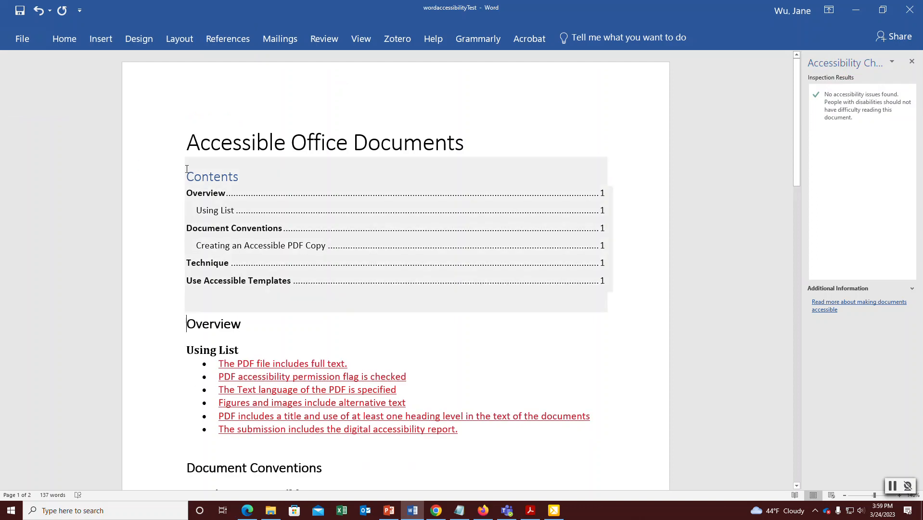
left_click_drag(486, 144, 505, 176)
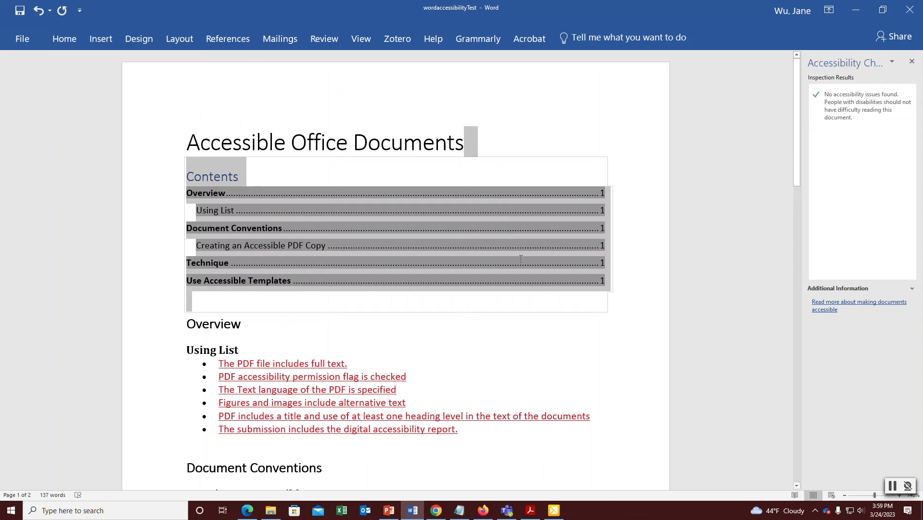
key("Delete")
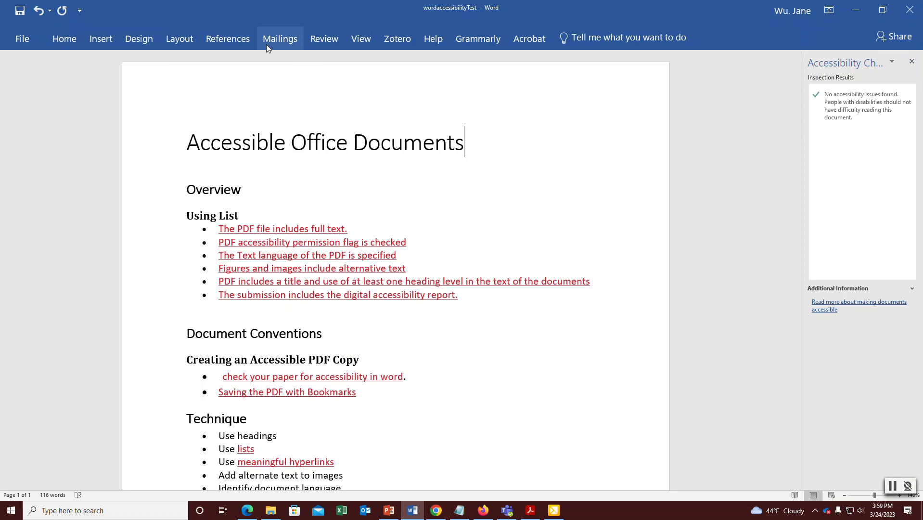
Step: Run the accessibility check on the document and close its inspection results
left_click(319, 40)
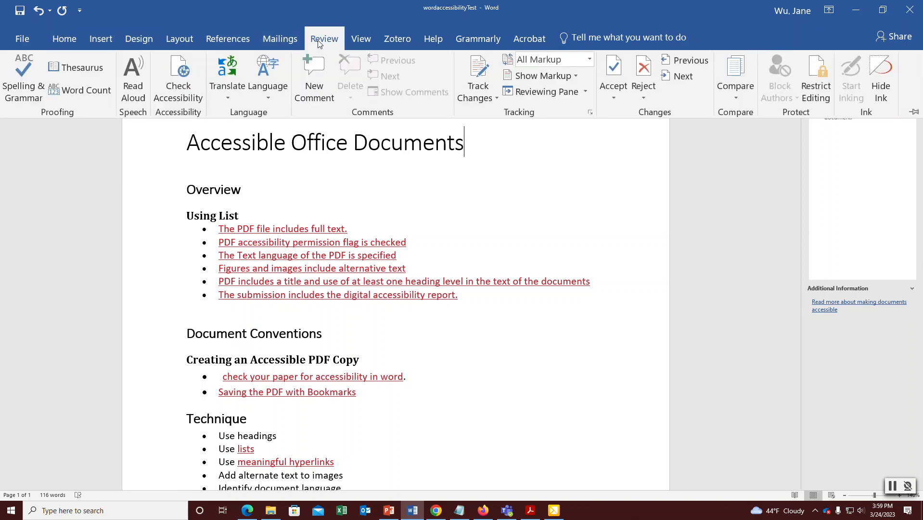
left_click(175, 98)
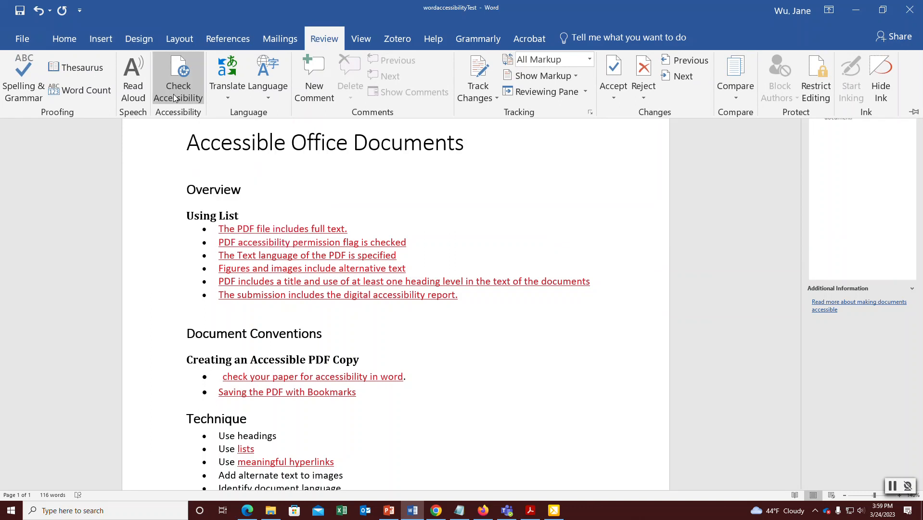
left_click(644, 323)
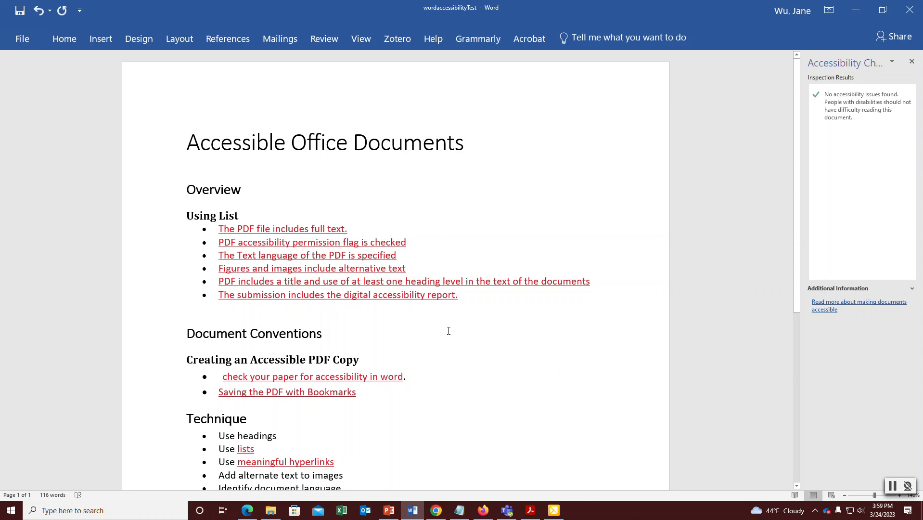
left_click(911, 61)
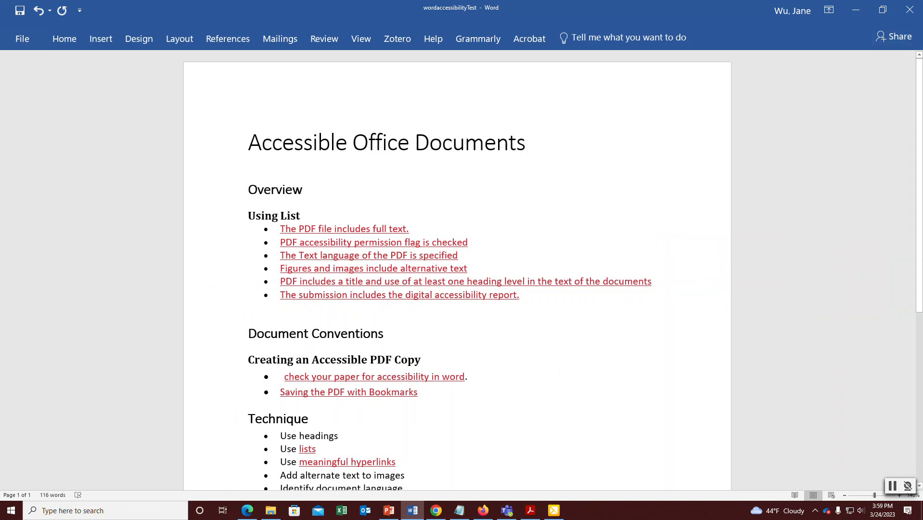
Step: Try to save the document as a PDF in the DC folder with heading bookmarks, structure tags and PDF/A compliance, replacing the existing wordaccessibilityTest file
left_click(24, 40)
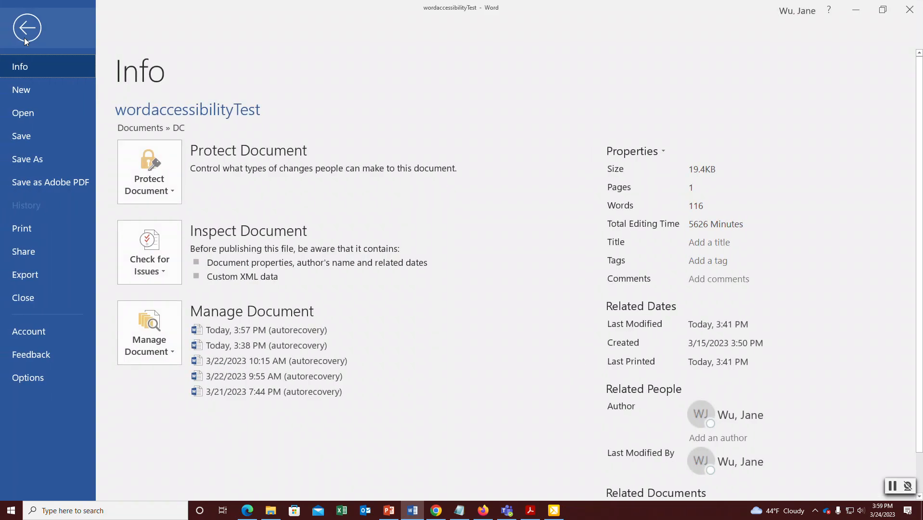
left_click(42, 163)
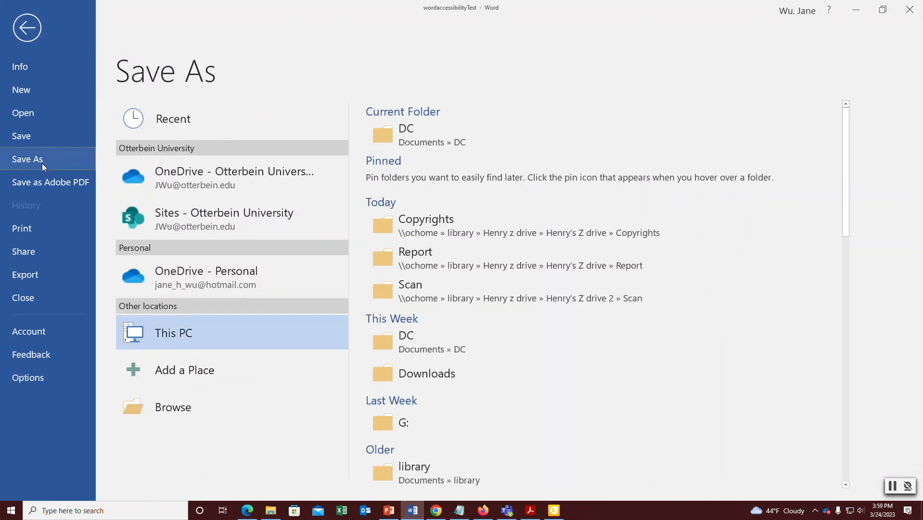
left_click(442, 133)
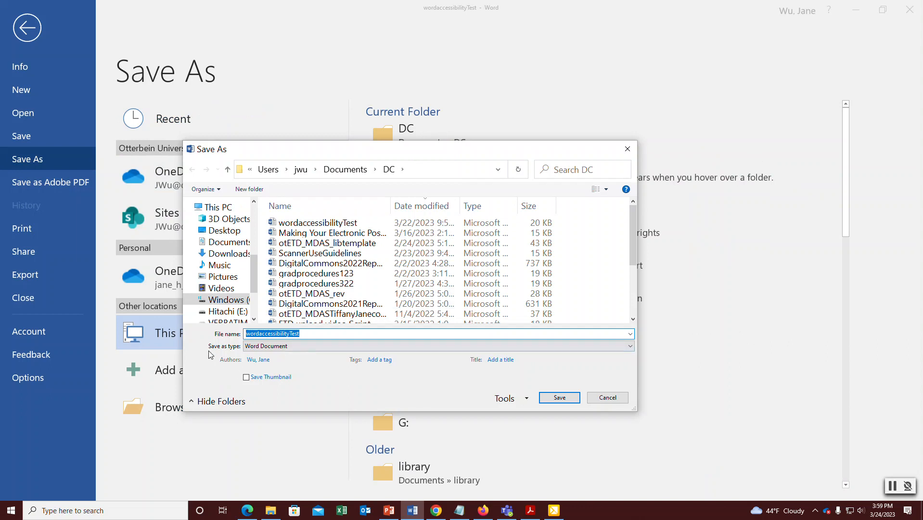
left_click(254, 347)
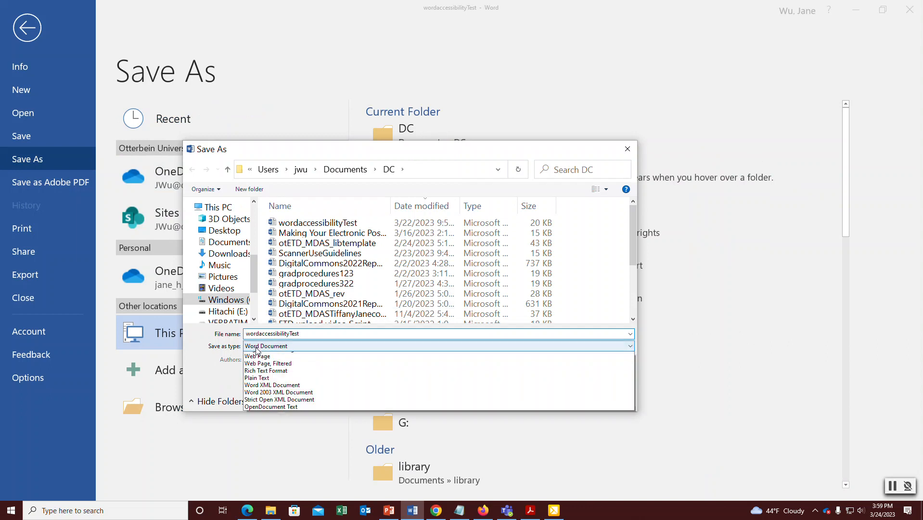
left_click(255, 399)
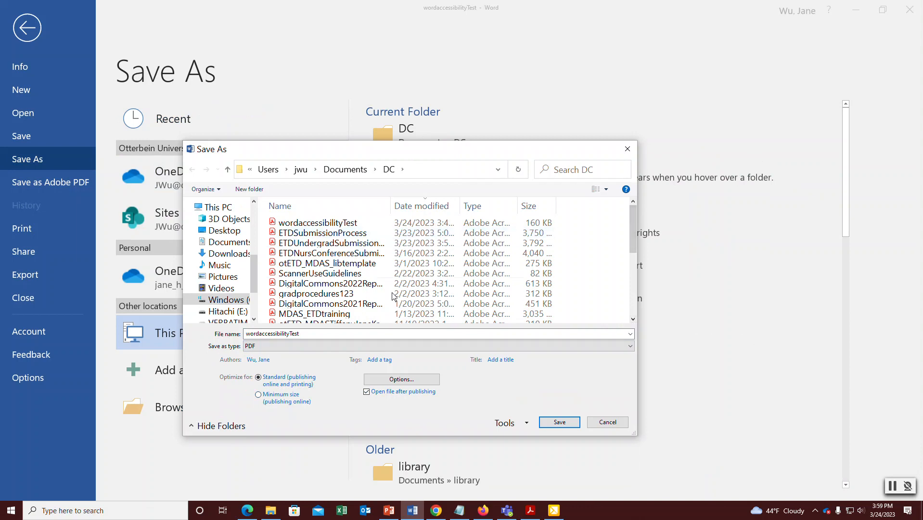
left_click(407, 381)
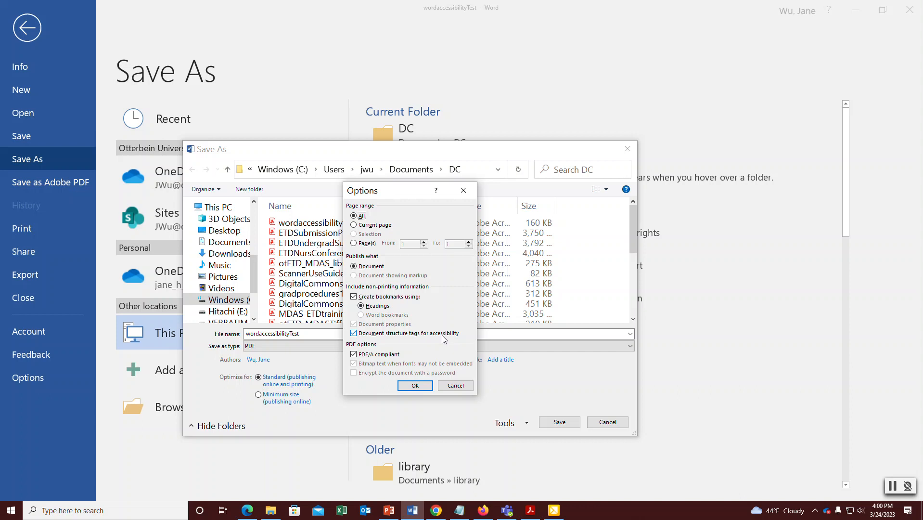
left_click(415, 385)
left_click(558, 422)
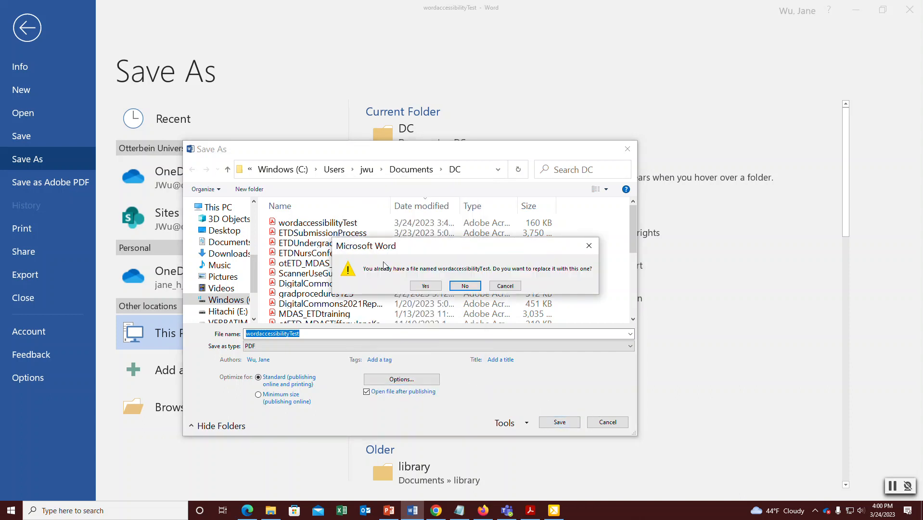
left_click(425, 285)
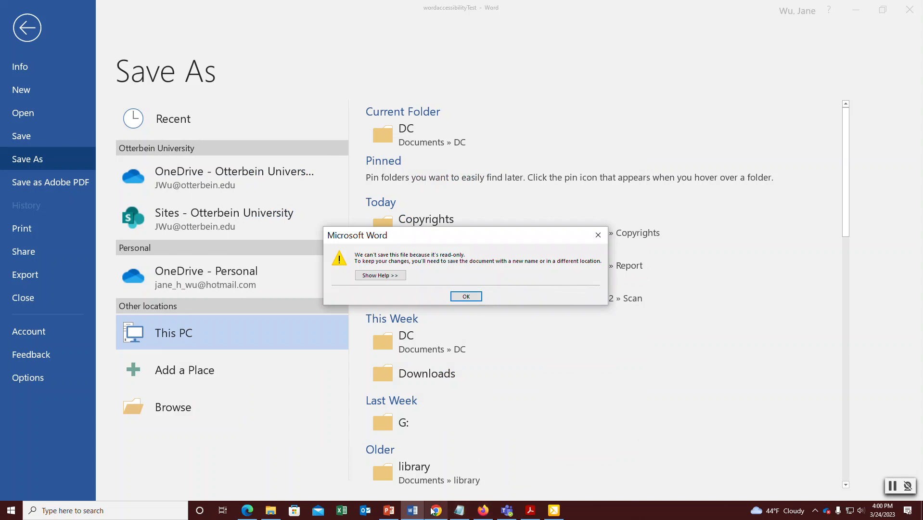
Step: Switch to Adobe Acrobat, close the accessibility tool and the open Accessible Office Documents PDF, and return to Word
left_click(530, 510)
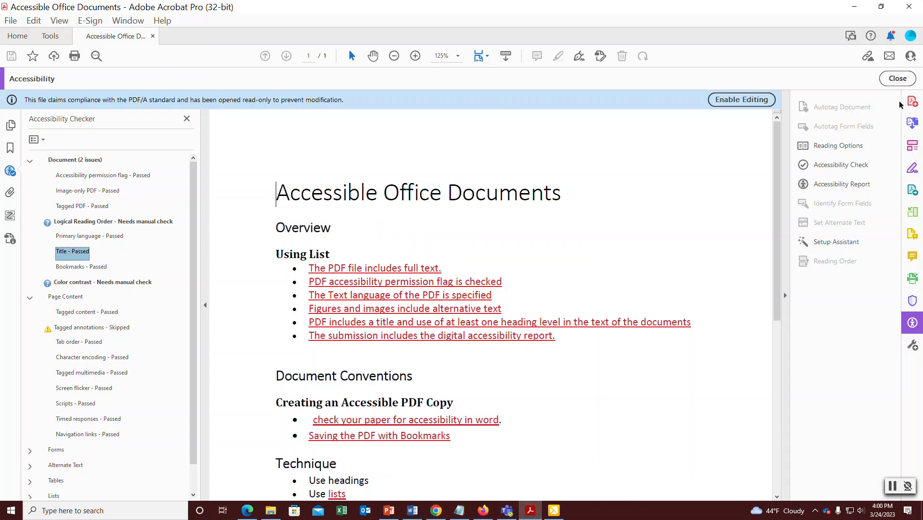
left_click(898, 78)
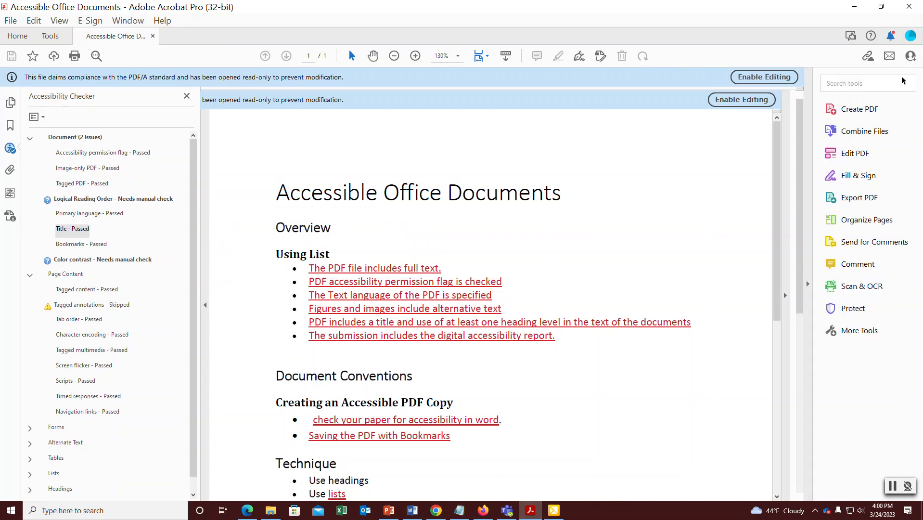
left_click(153, 36)
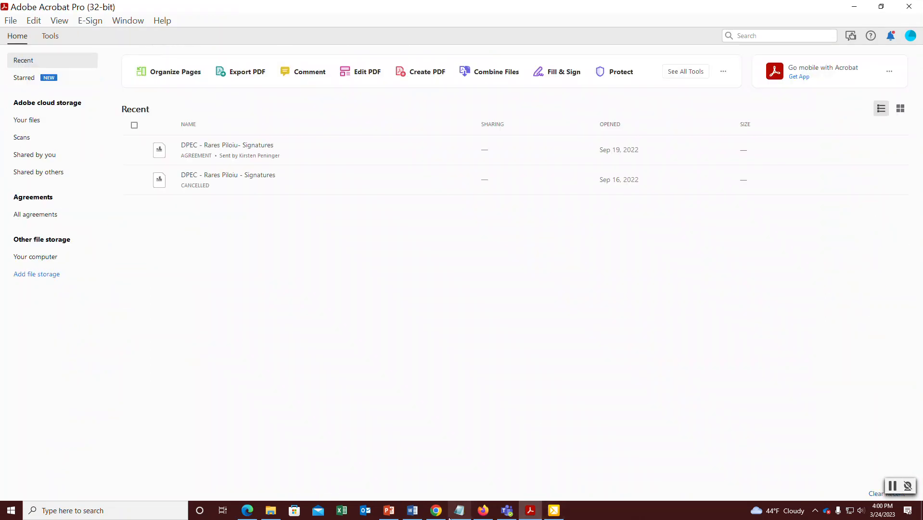
left_click(412, 511)
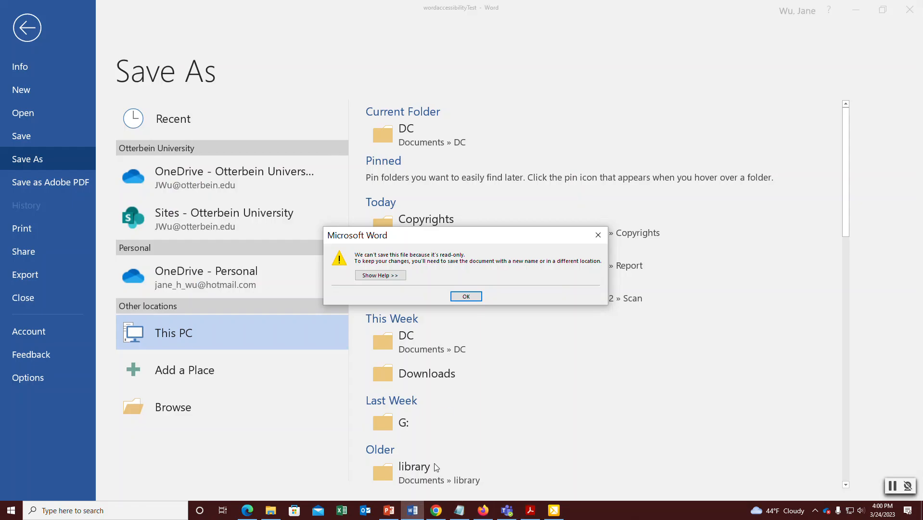
Step: Save the document as a PDF in the DC folder with heading bookmarks, structure tags and PDF/A compliance, overwriting the existing wordaccessibilityTest file
left_click(467, 296)
left_click(430, 133)
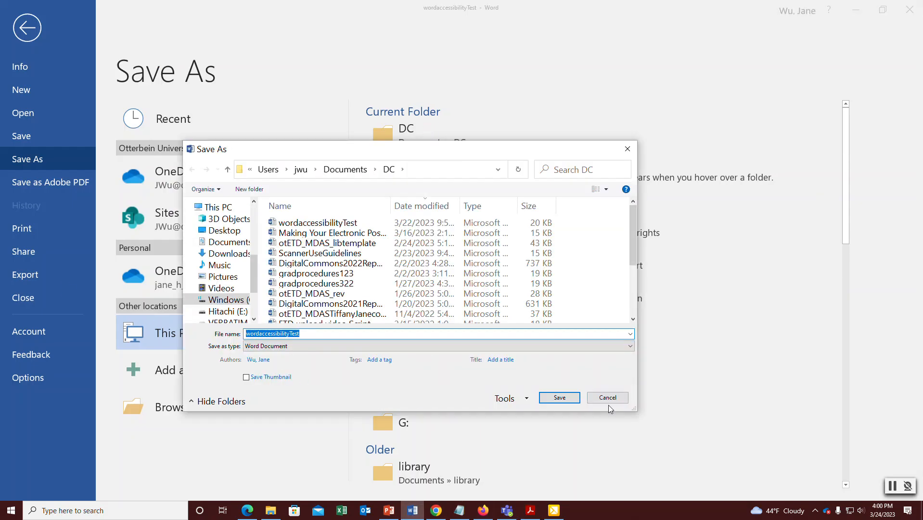
left_click(253, 346)
left_click(254, 400)
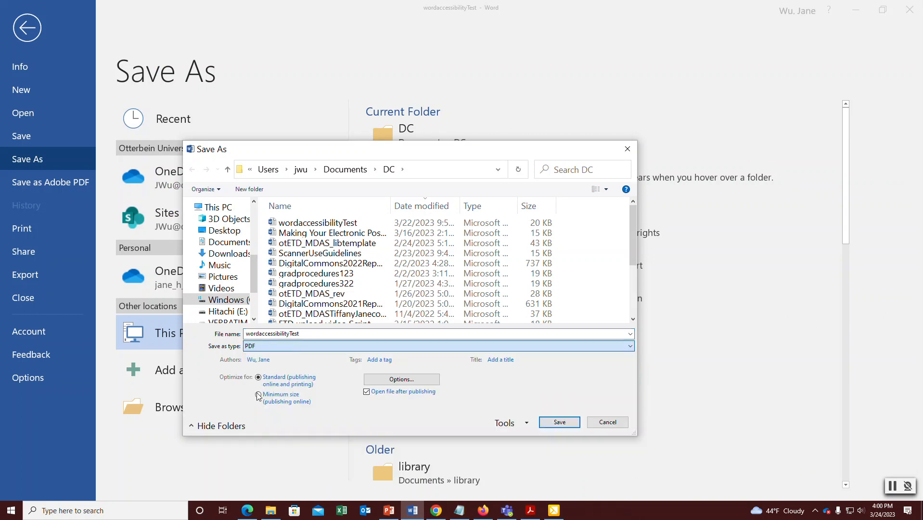
left_click(402, 382)
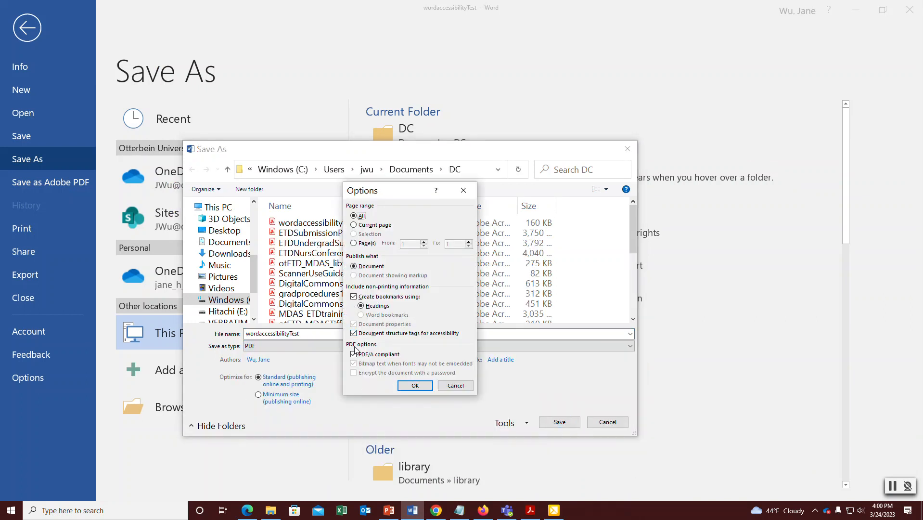
left_click(415, 385)
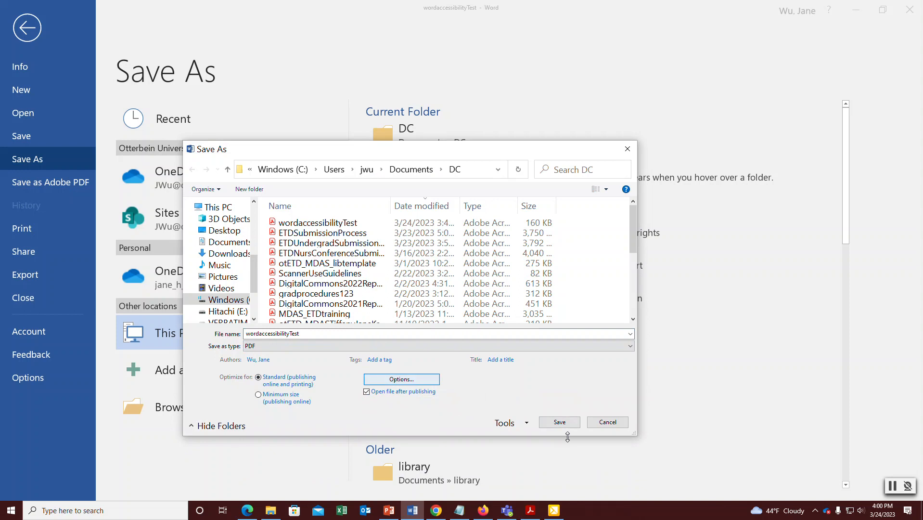
left_click(560, 422)
left_click(425, 286)
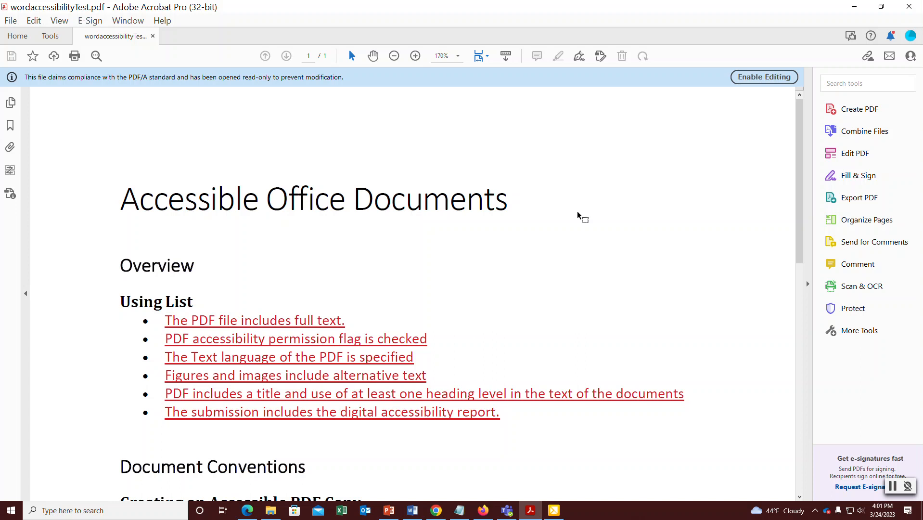
Step: Run a full accessibility check on all pages of the exported PDF with an accessibility report
left_click(870, 334)
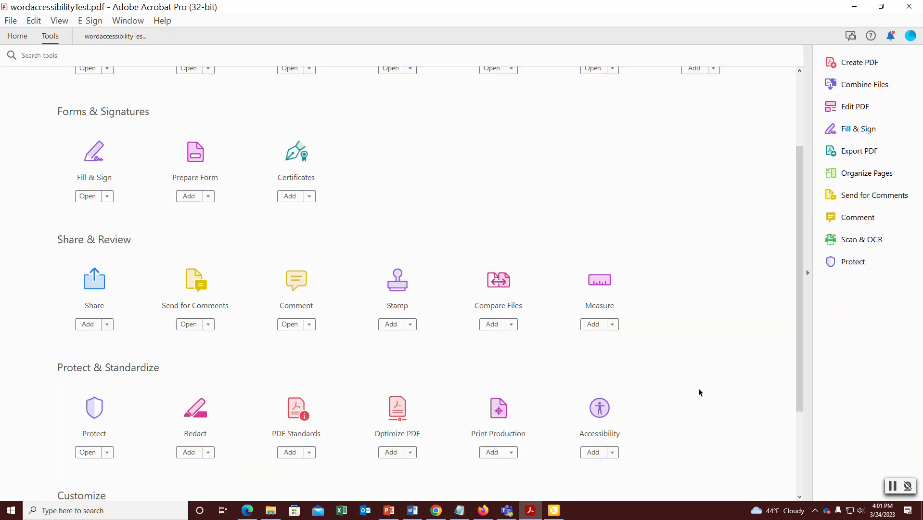
left_click(605, 417)
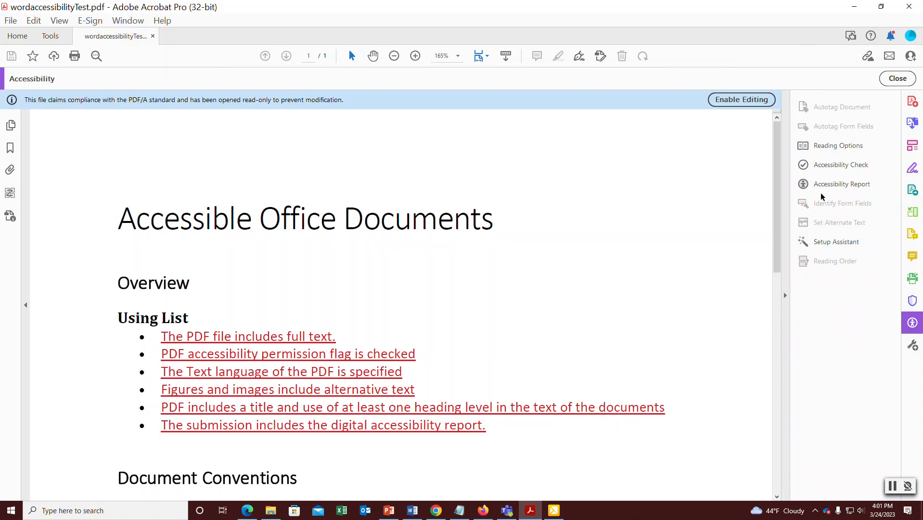
left_click(824, 165)
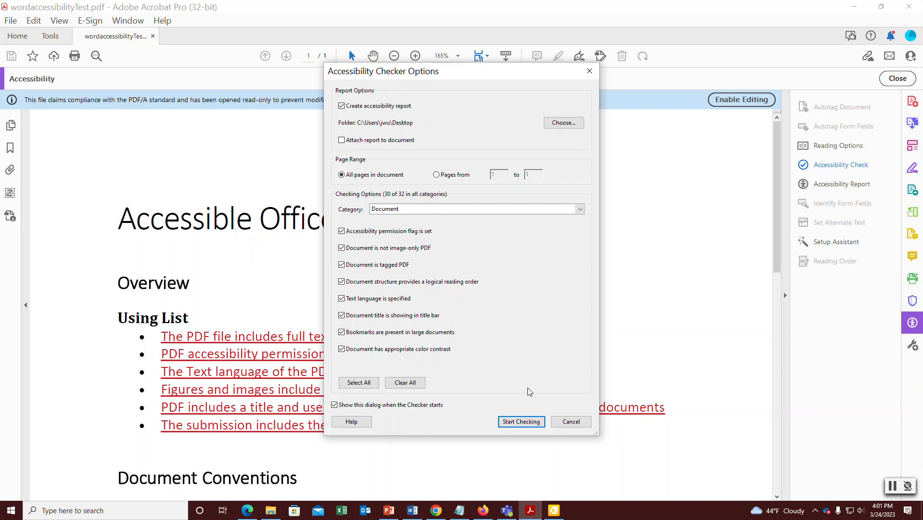
left_click(524, 420)
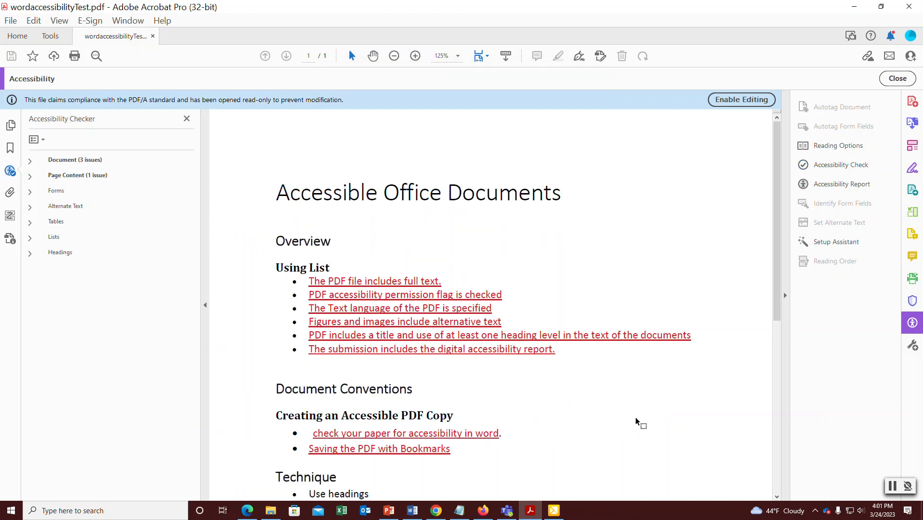
Step: Fix the failed Title rule in the Document results by using the page heading "Accessible Office Documents" as the PDF title
left_click(29, 163)
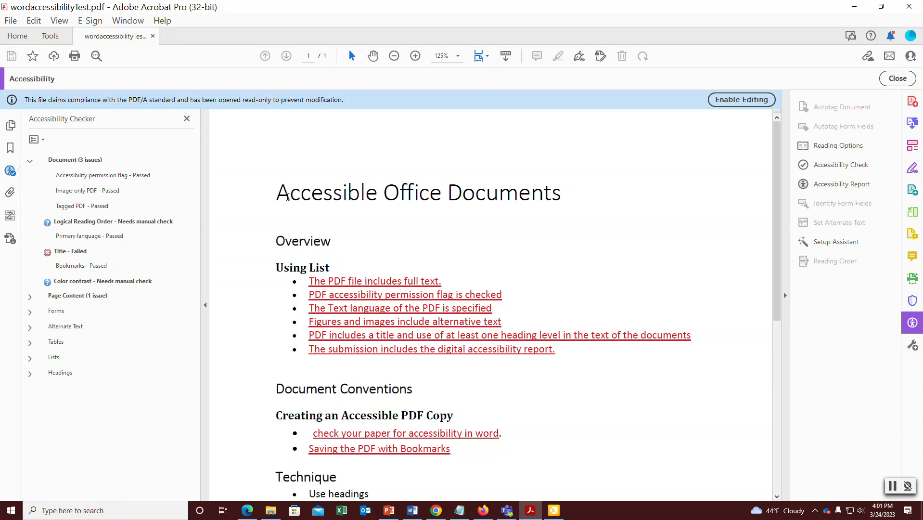
left_click_drag(271, 195, 560, 193)
key("ctrl+c")
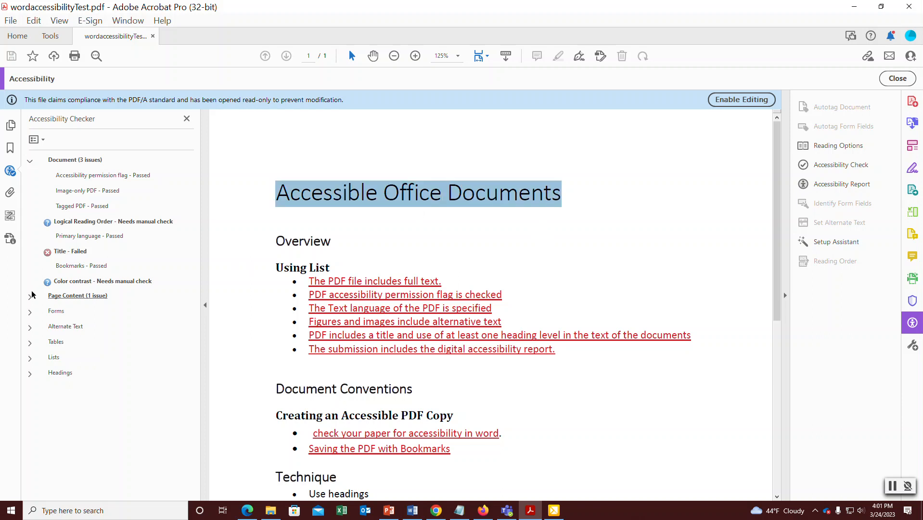
right_click(65, 252)
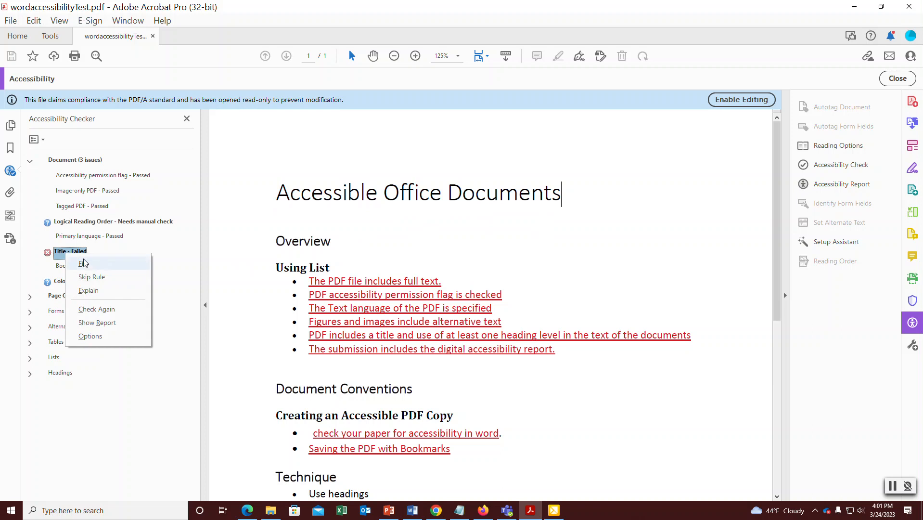
left_click(85, 263)
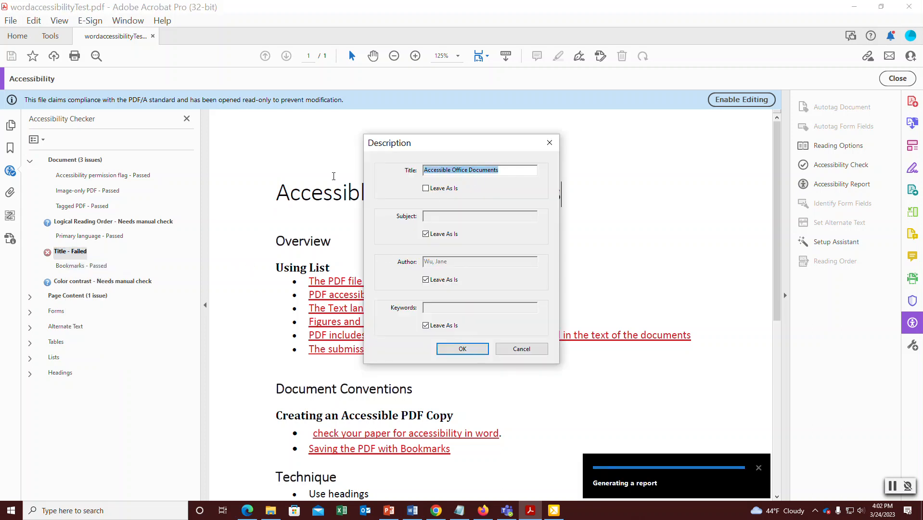
key("ctrl+v")
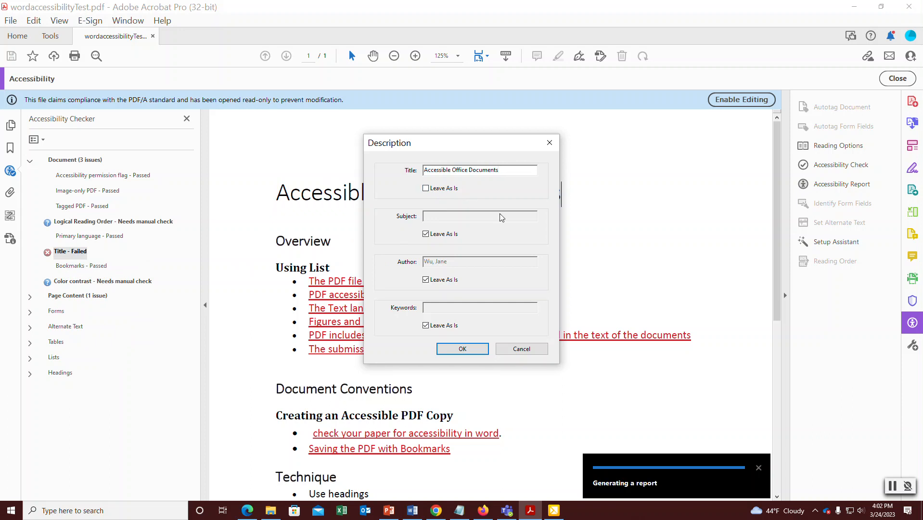
left_click(448, 354)
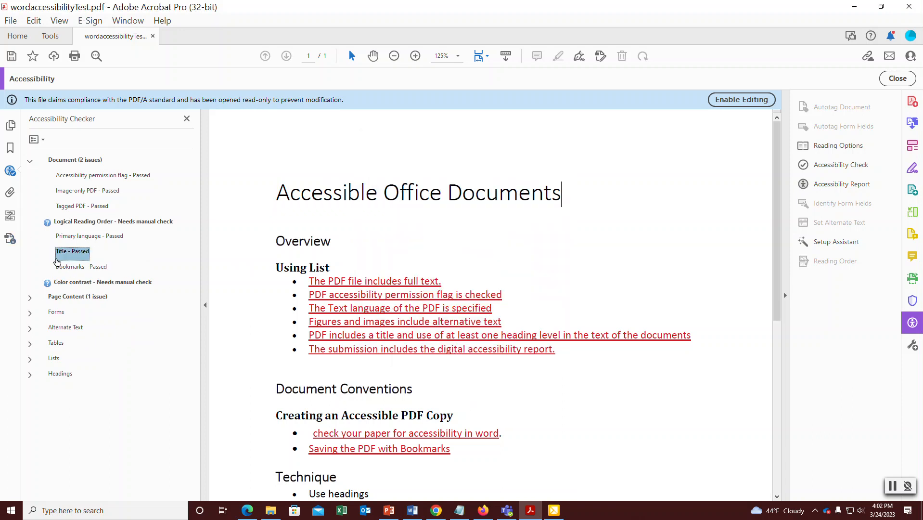
Step: Fix the failed Tab order rule in the Page Content results and save the PDF
left_click(30, 298)
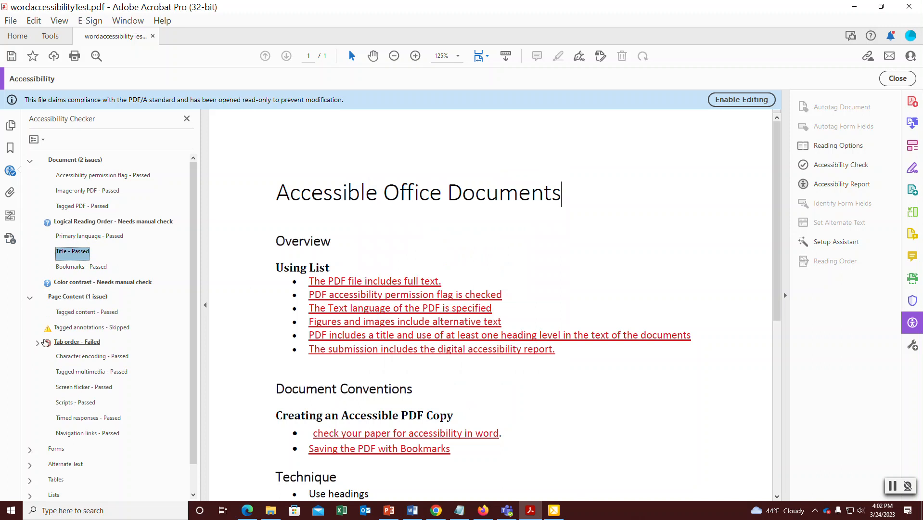
right_click(91, 344)
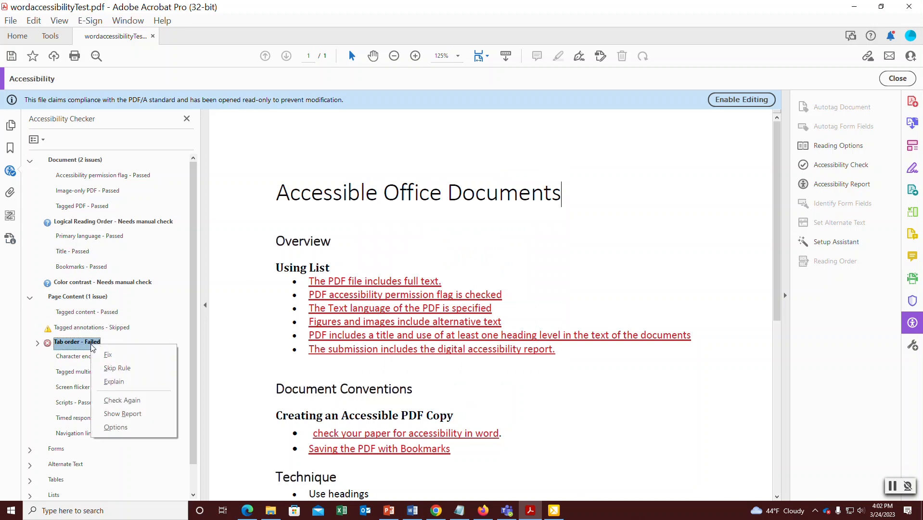
left_click(107, 355)
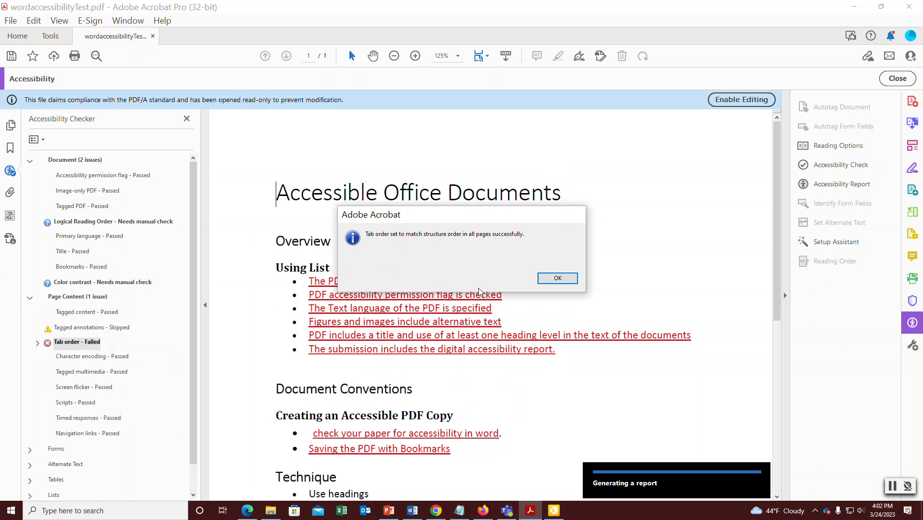
left_click(545, 281)
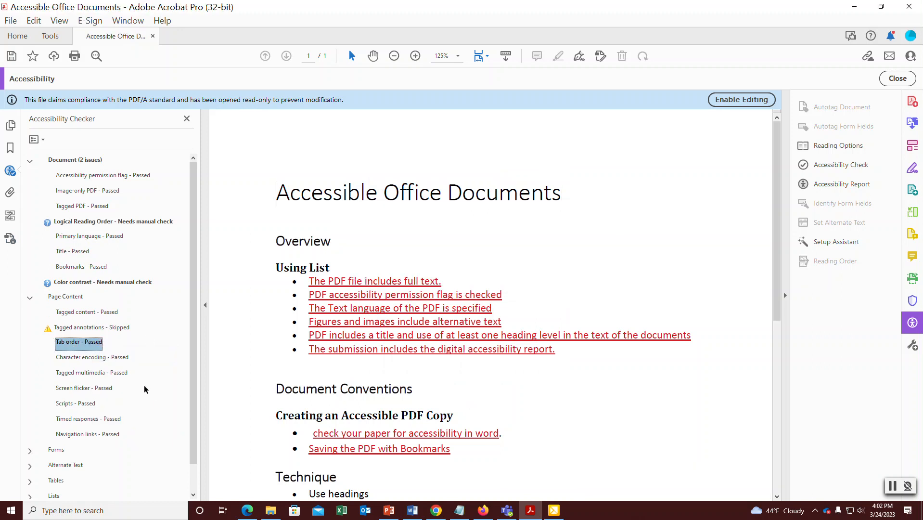
left_click(11, 20)
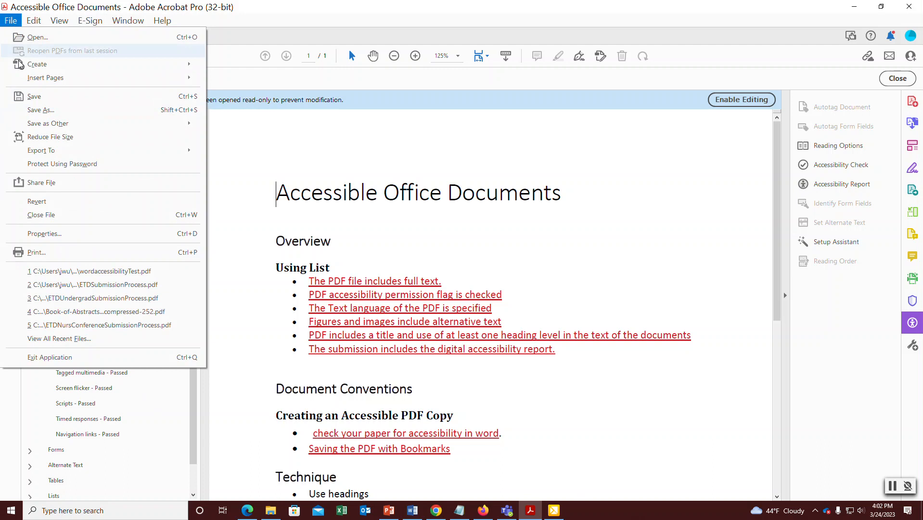
left_click(33, 96)
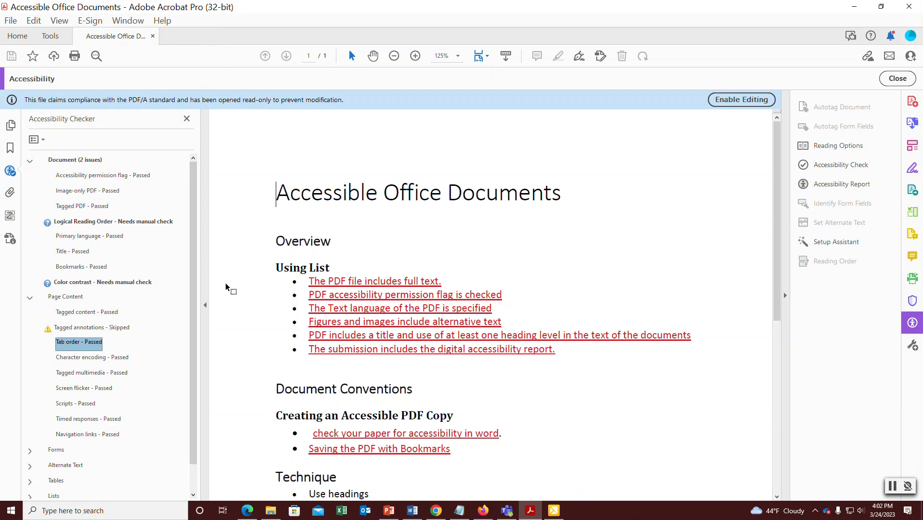
Step: Switch to the ETDUndergradSubmissionProcess presentation in PowerPoint and show the File Names slide
mouse_move(439, 513)
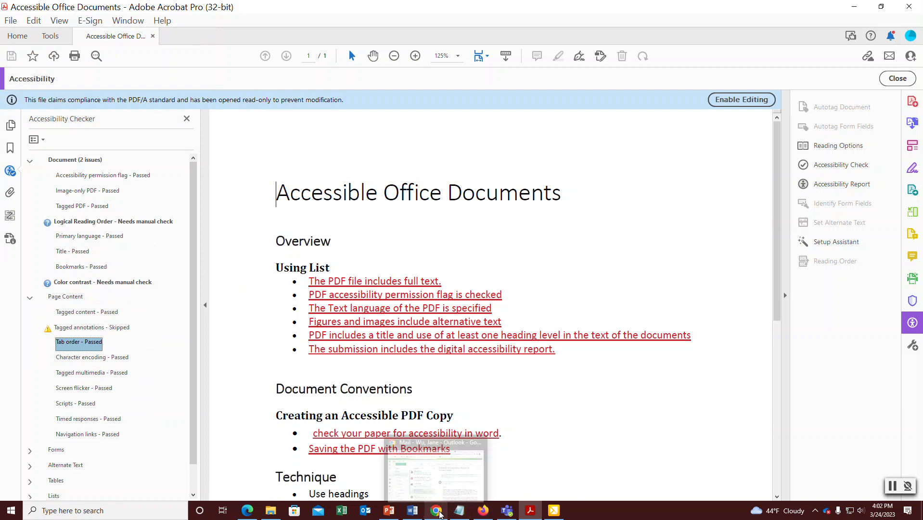
left_click(392, 512)
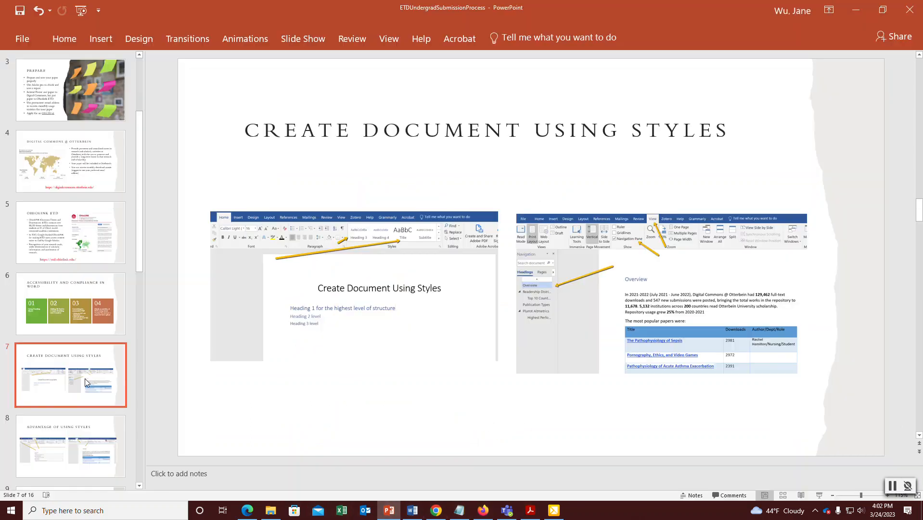
scroll(84, 379, "down", 2)
scroll(85, 379, "down", 3)
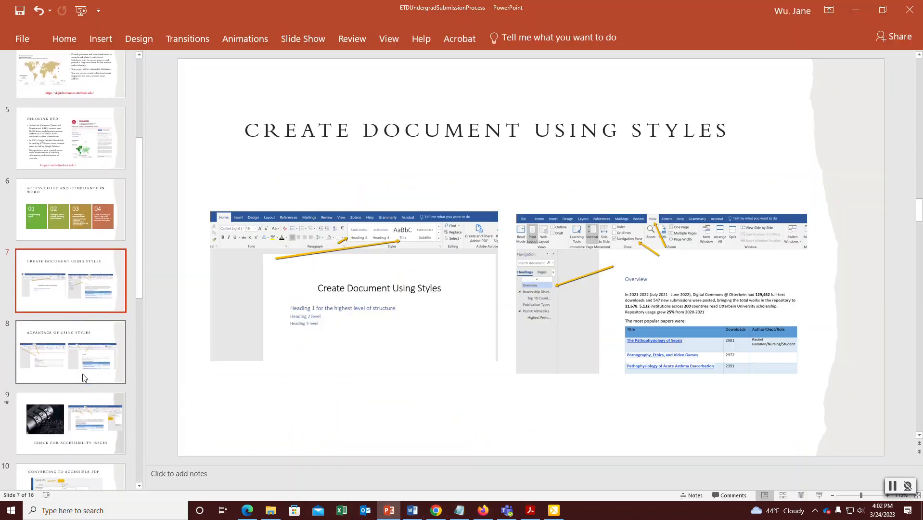
scroll(77, 345, "down", 4)
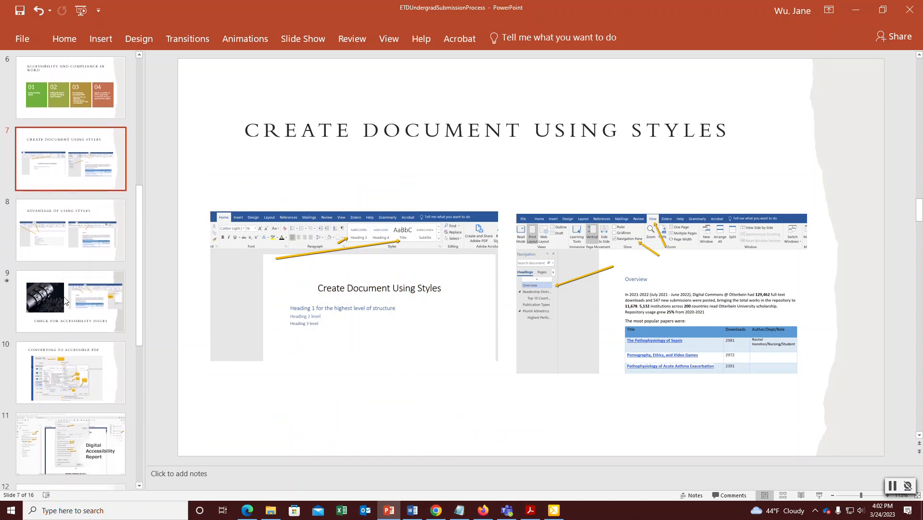
scroll(68, 326, "down", 1)
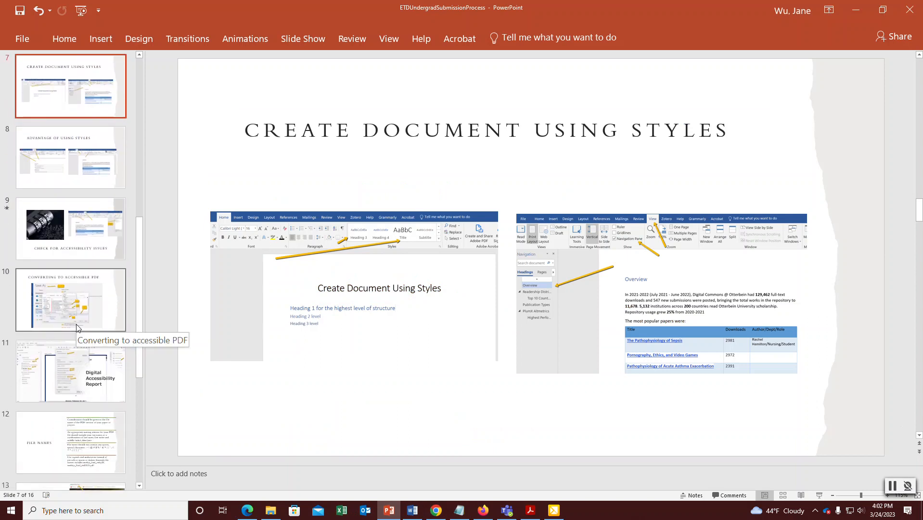
scroll(77, 329, "down", 2)
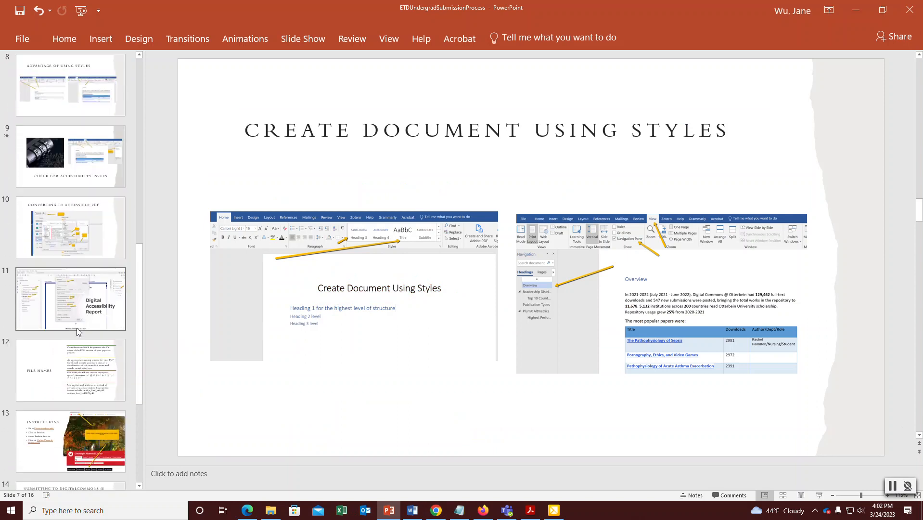
left_click(58, 366)
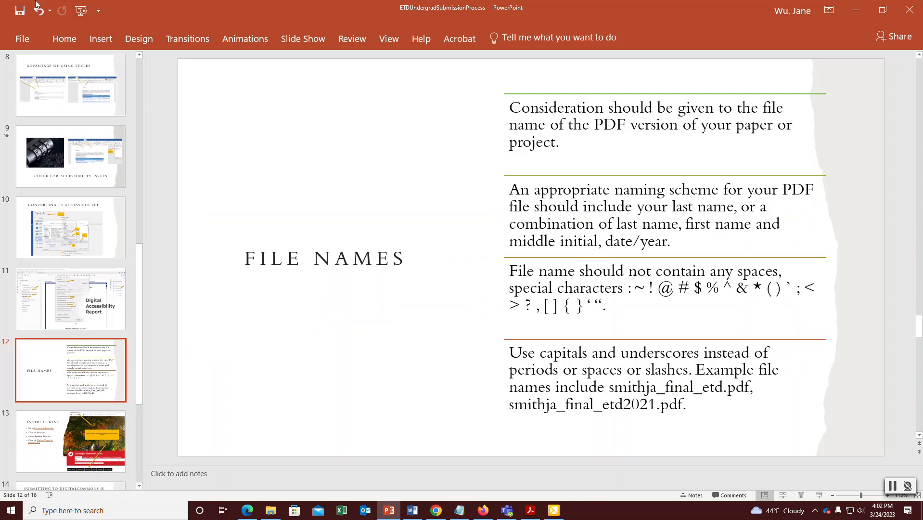